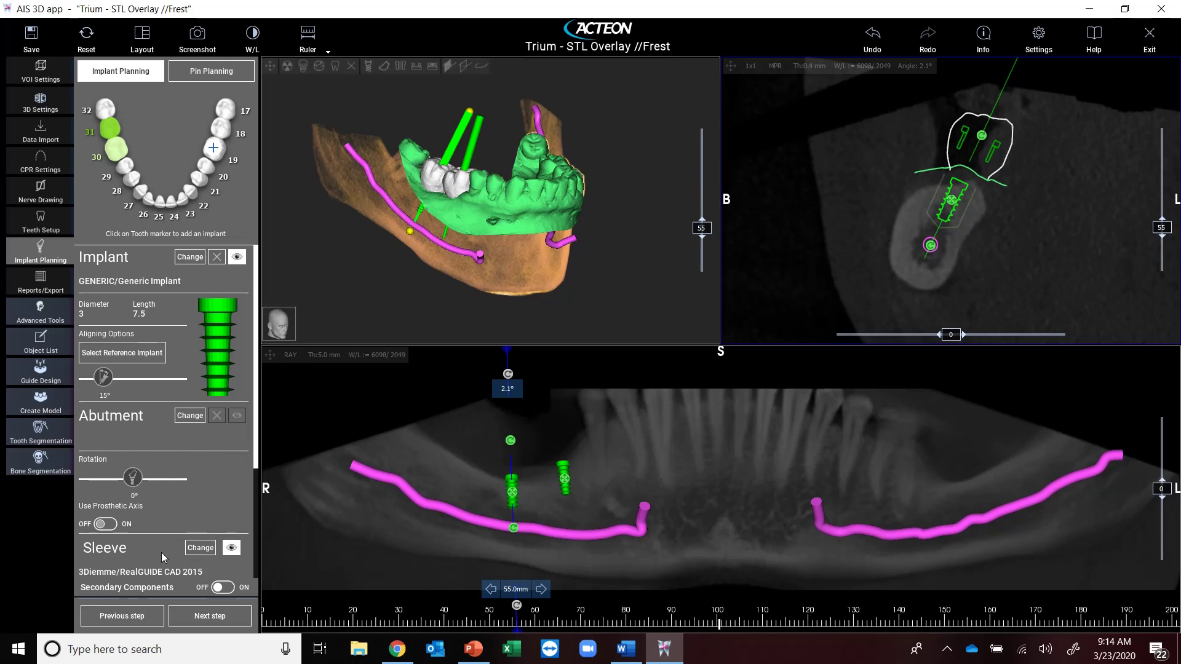
- Advance to Guide Design, turn the jaw model frontally, generate the undercut block-out, and view the arch from above
left_click(210, 622)
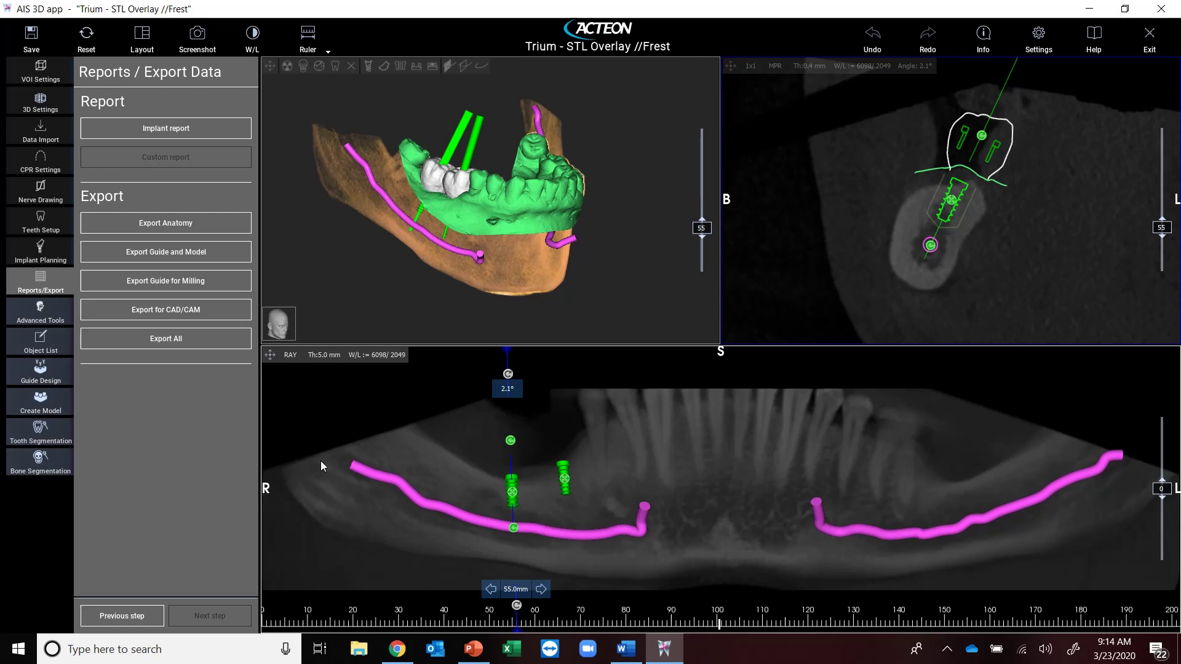
left_click(54, 379)
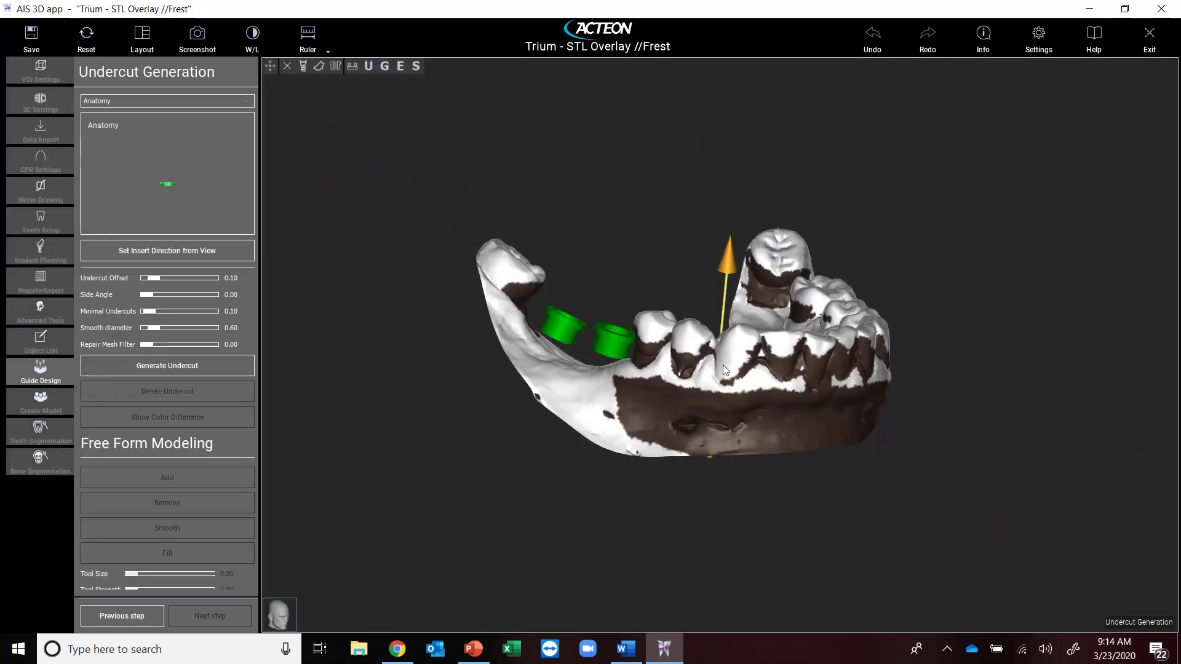
left_click_drag(333, 363, 437, 382)
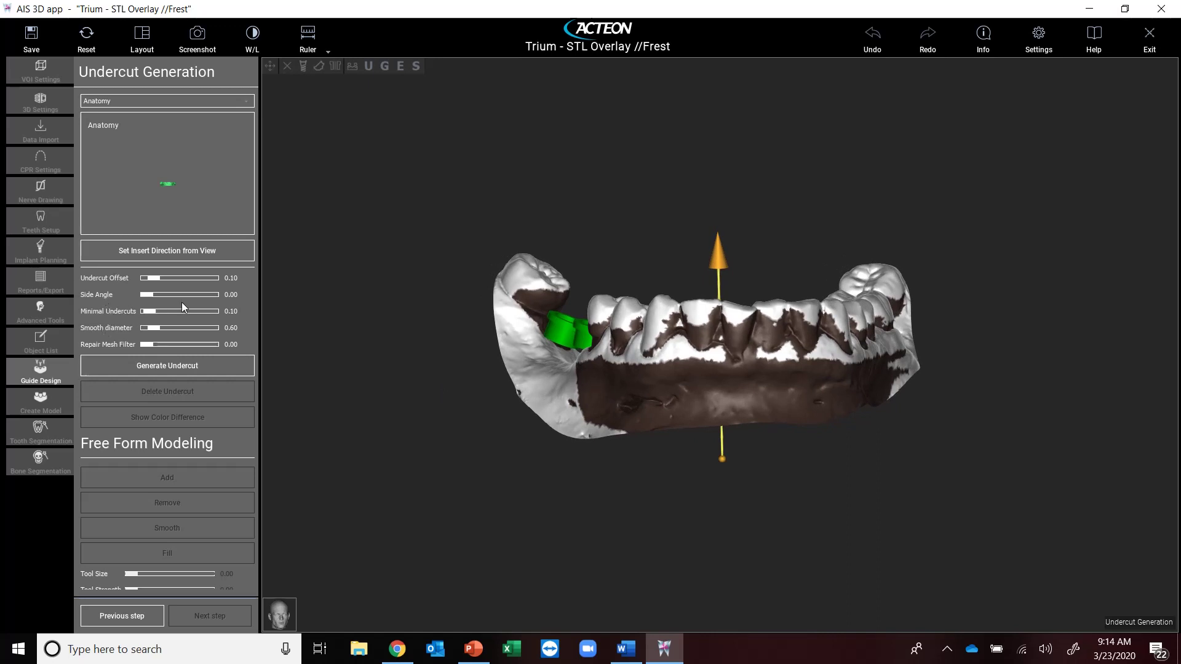
left_click(197, 368)
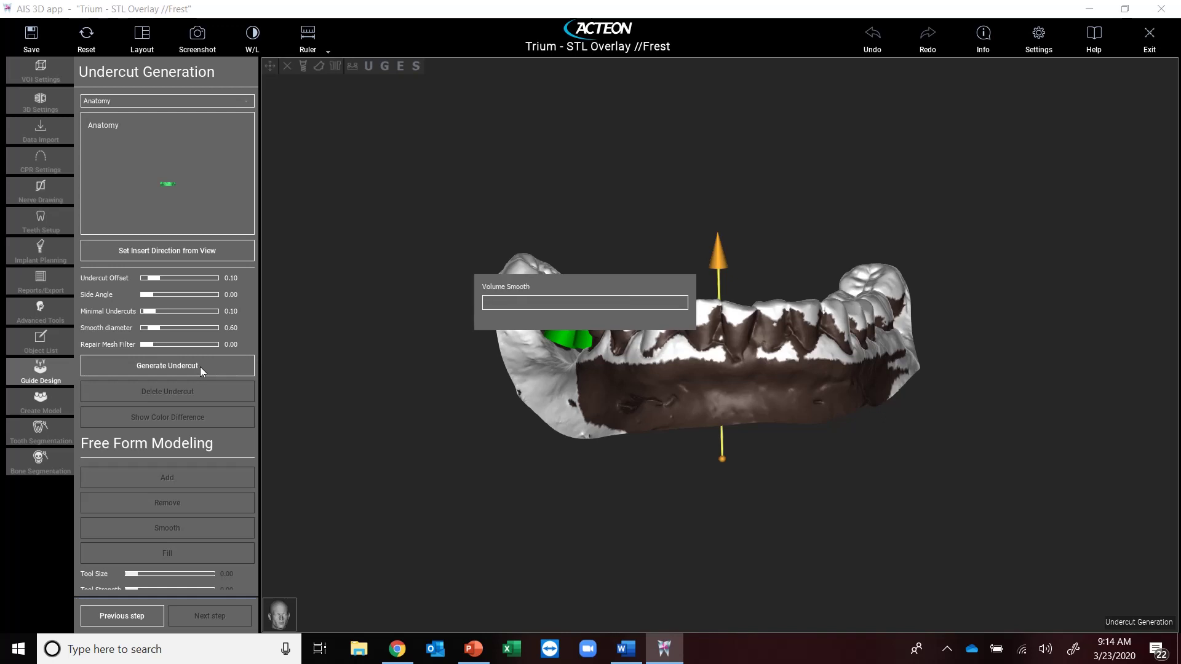
left_click_drag(693, 373, 686, 478)
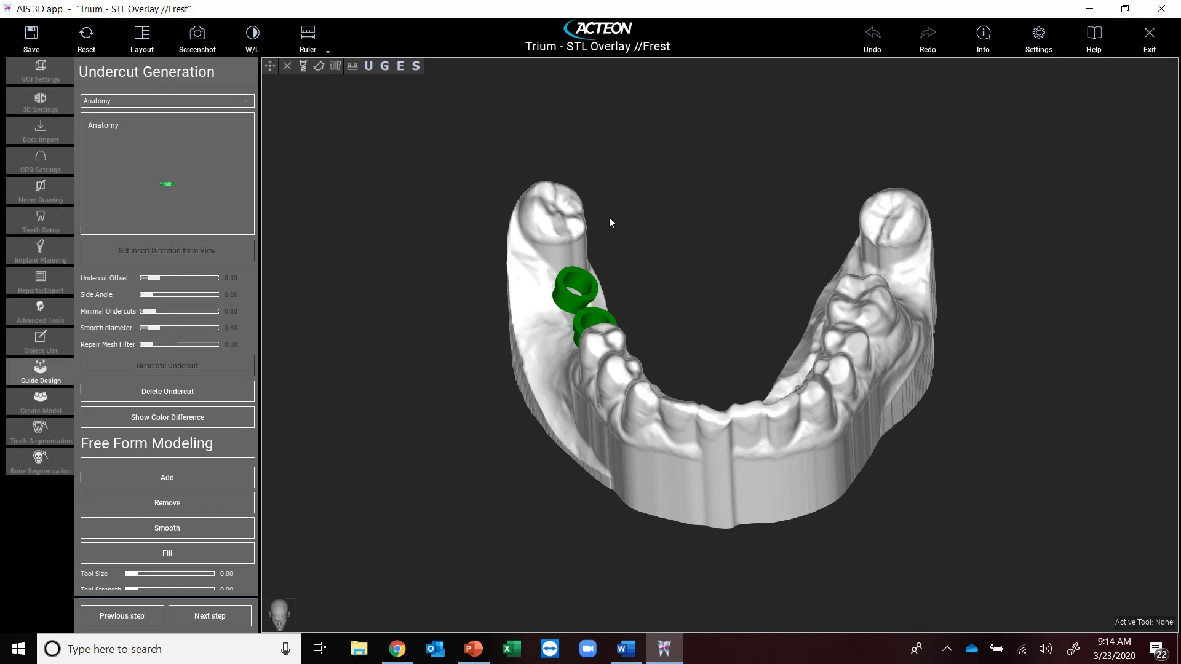
- Advance to guide creation and trace the outline from the back molar along the arch's outer side
left_click(205, 621)
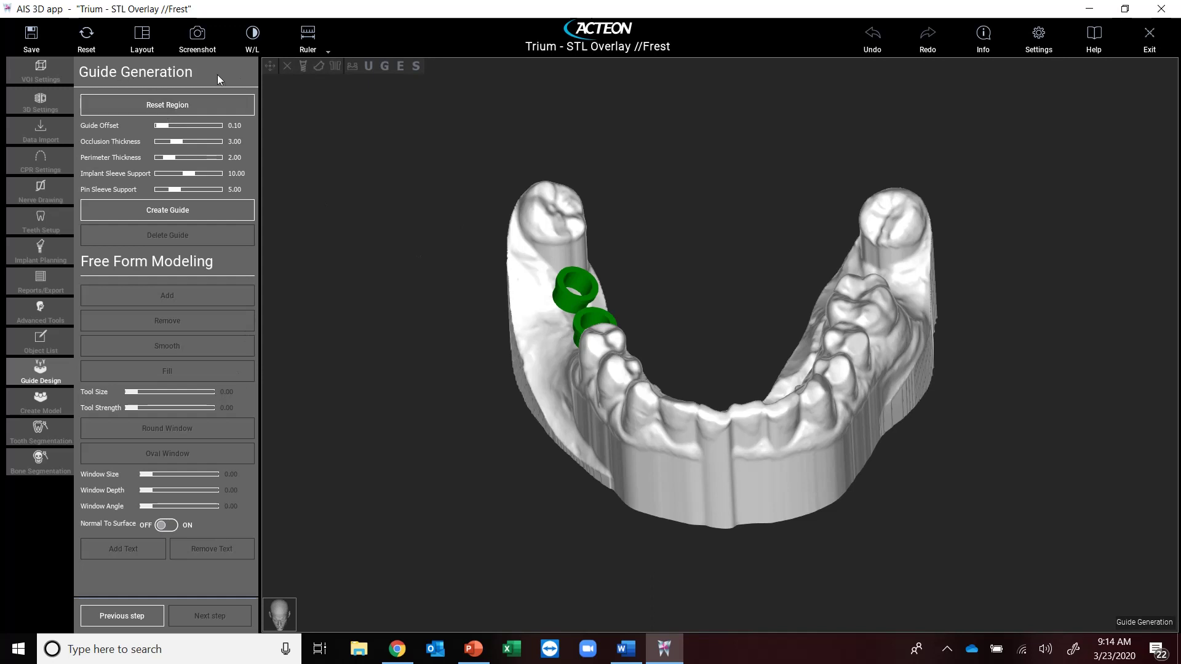
left_click(555, 199)
left_click(534, 212)
left_click(528, 297)
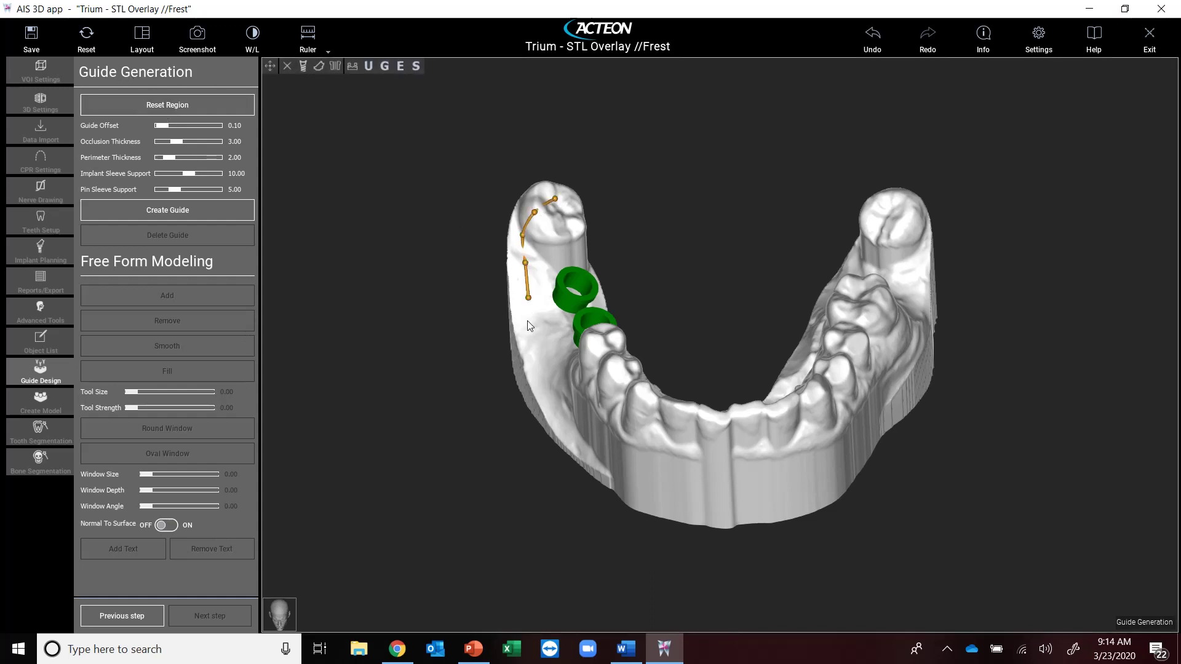
left_click(526, 329)
left_click(535, 368)
left_click(565, 423)
left_click(585, 442)
left_click(588, 446)
left_click(618, 465)
left_click(634, 457)
left_click(654, 431)
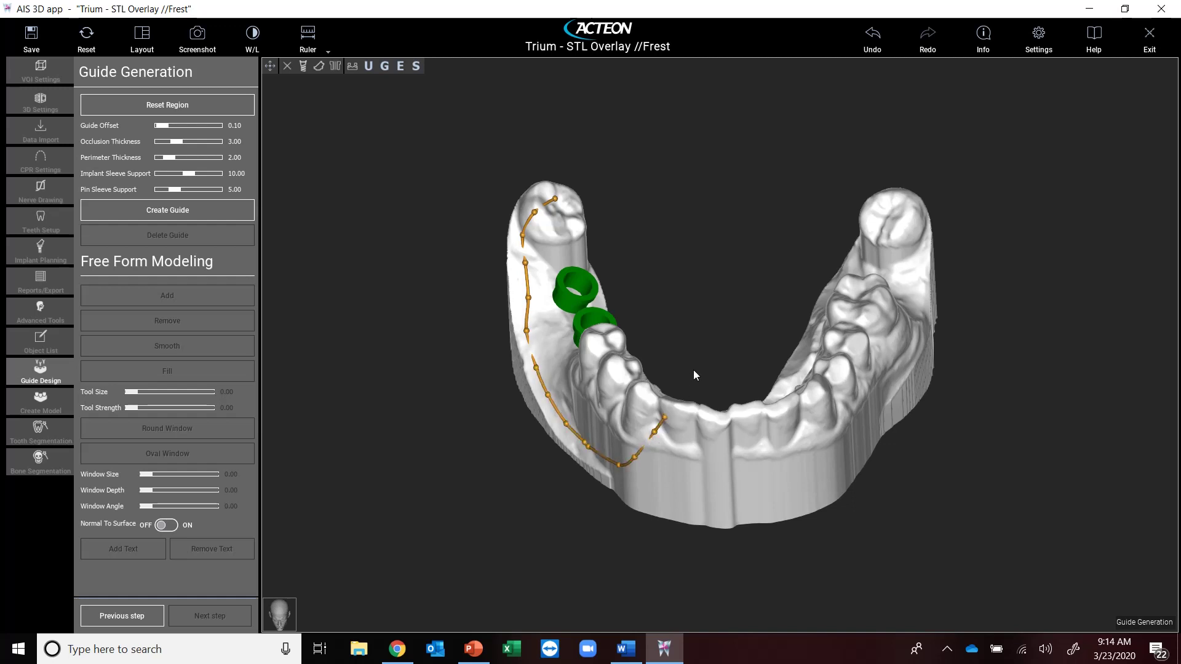
- Trace the outline up the inner ridge, close it at the start, and create the surgical guide
left_click_drag(693, 370, 643, 449)
left_click(656, 411)
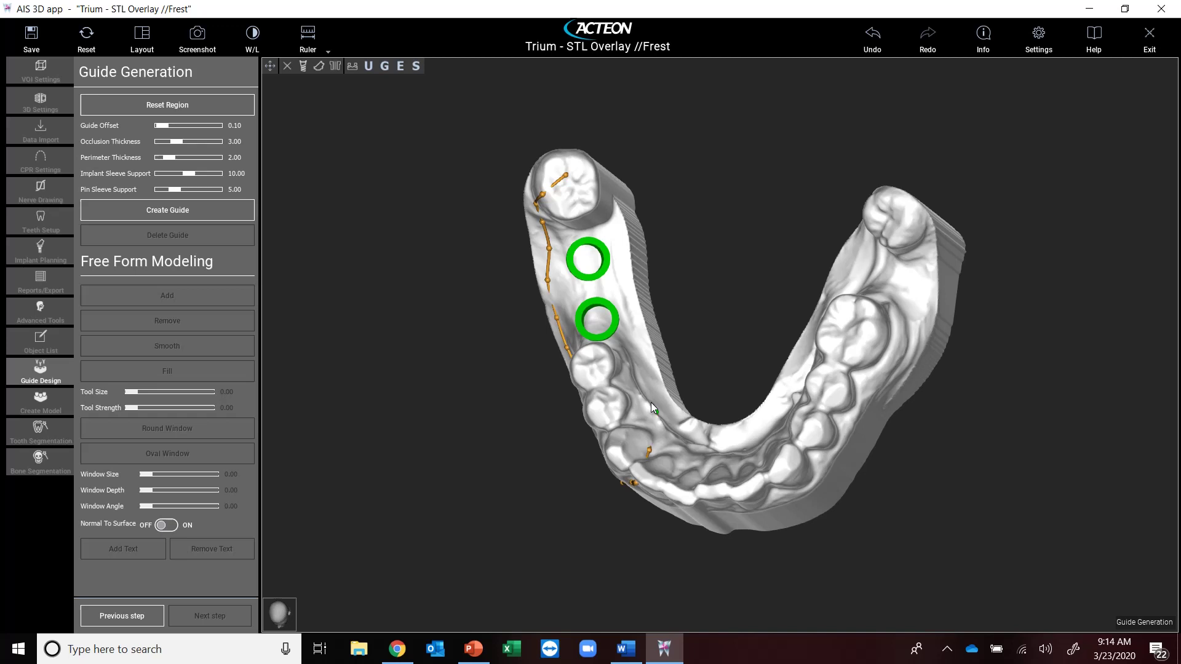
left_click(641, 349)
left_click(633, 316)
left_click(629, 294)
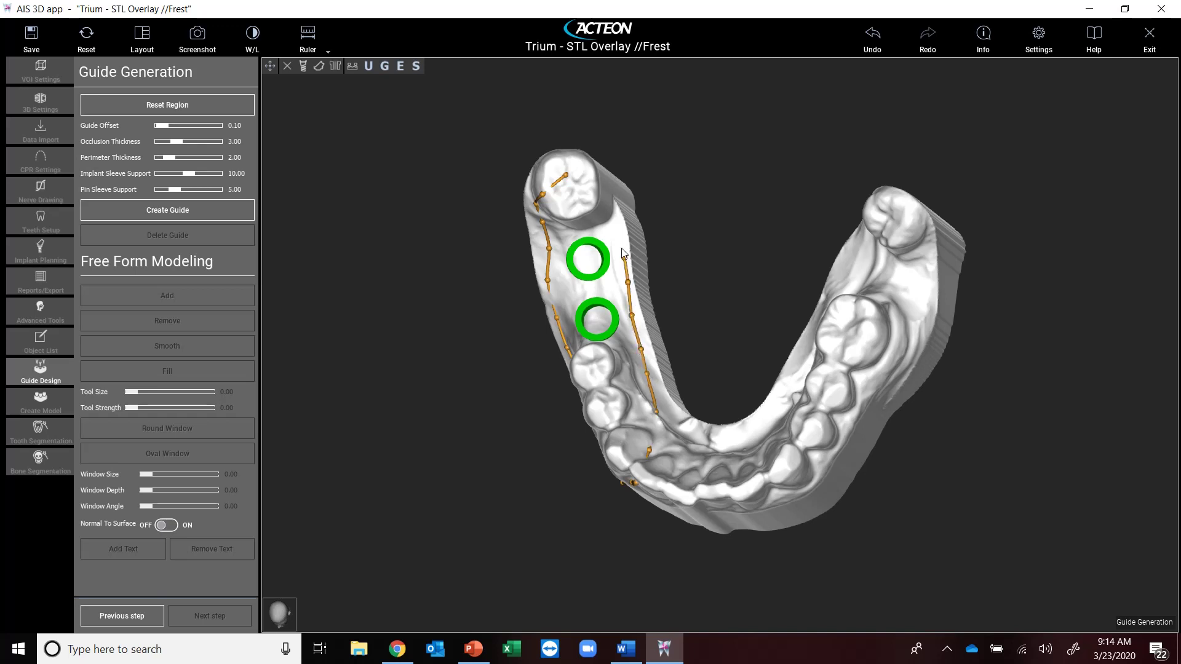
left_click(623, 252)
left_click(616, 233)
left_click(602, 202)
left_click(586, 188)
left_click(572, 184)
left_click(575, 183)
left_click(556, 189)
left_click(540, 196)
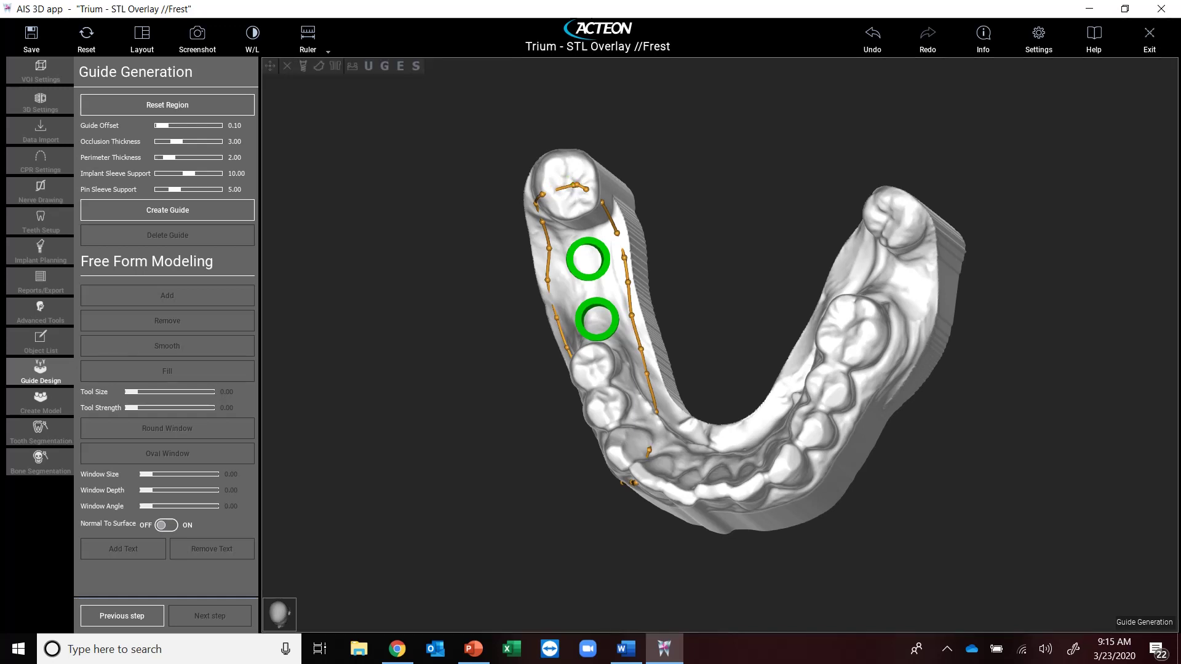
left_click(183, 211)
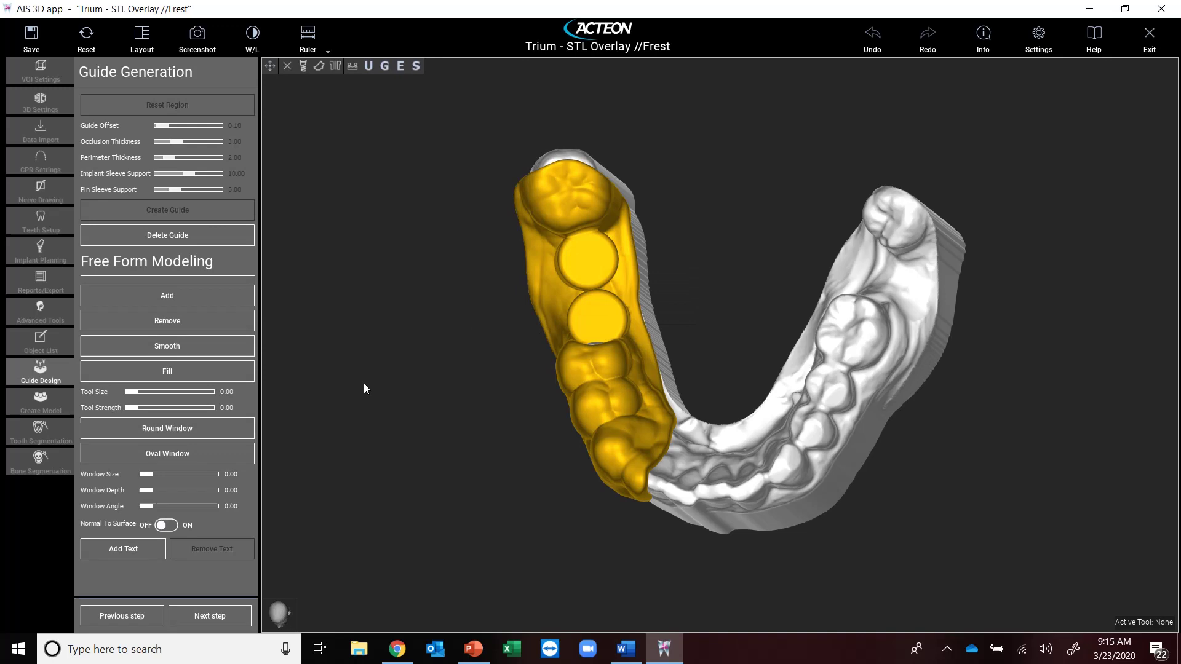
- Shave material off the guide's lower edge with the Free Form Remove brush (size 5.00, strength 50.00)
left_click_drag(681, 490, 967, 321)
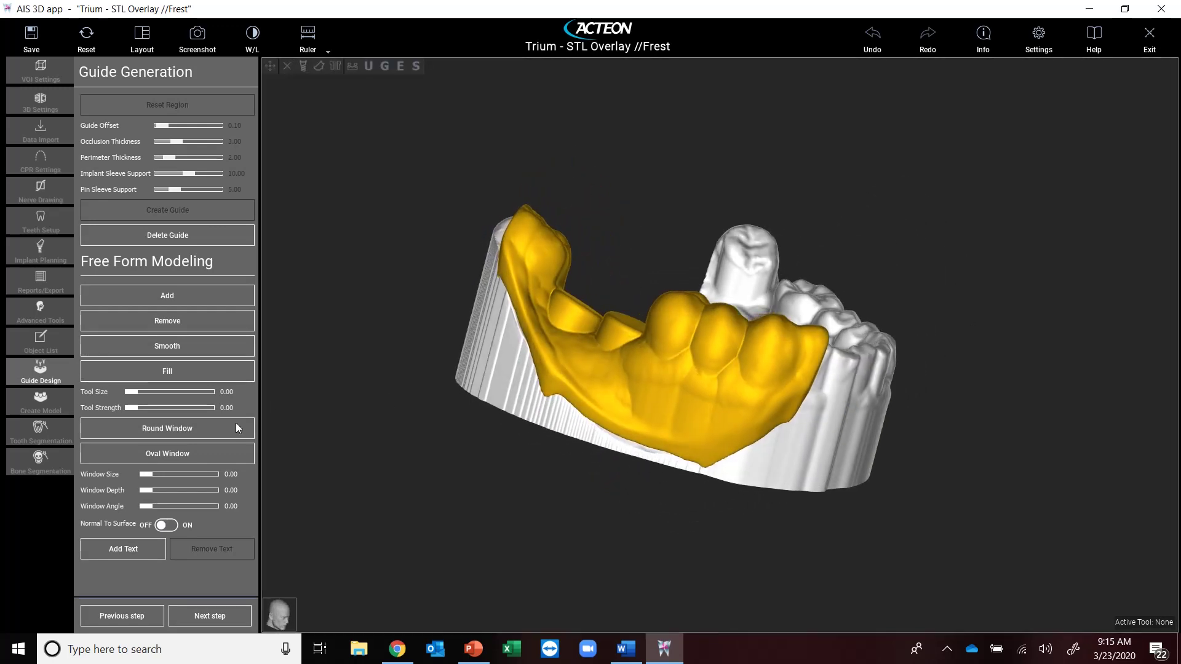
left_click(184, 320)
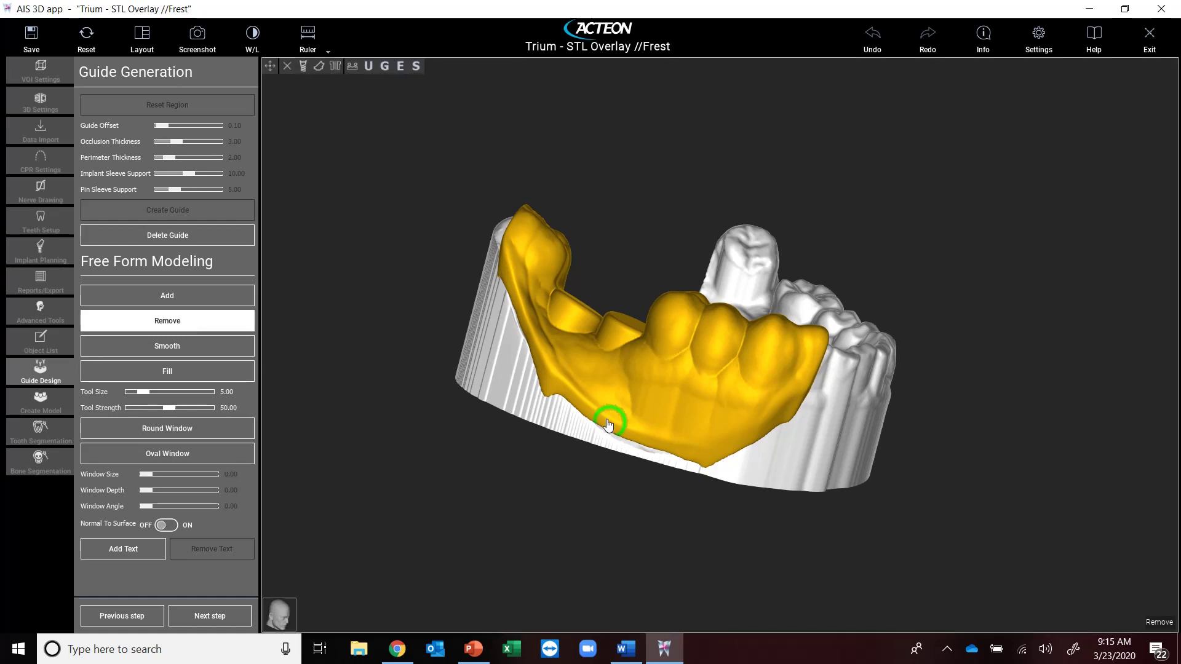
left_click_drag(561, 408, 554, 393)
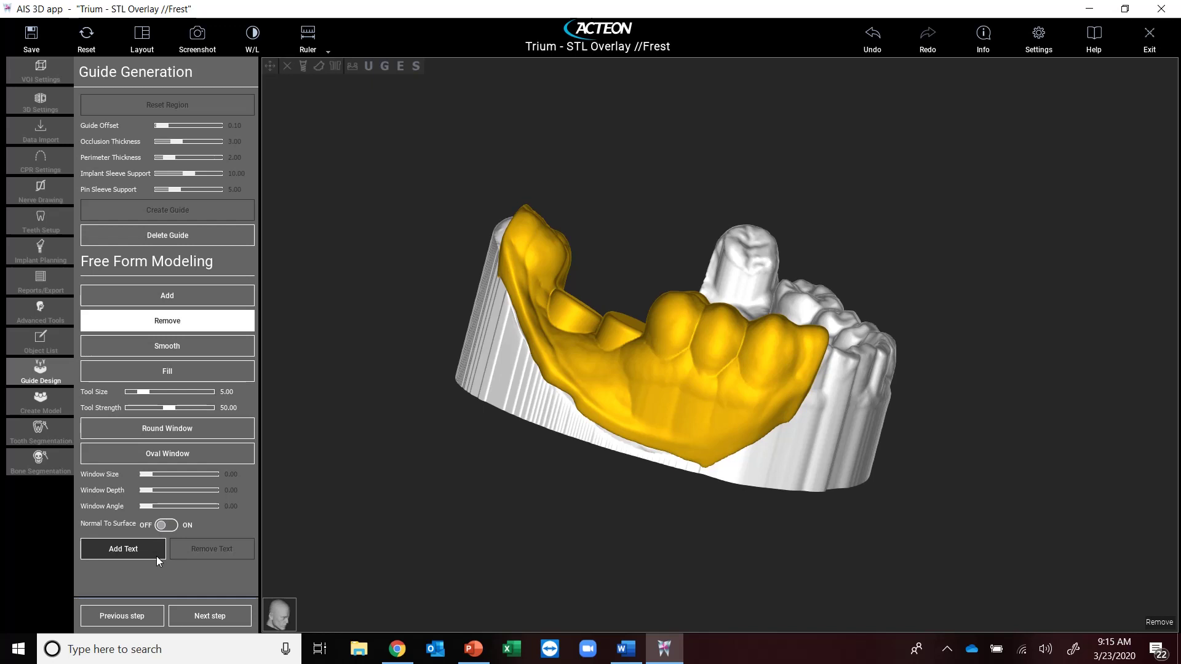
- Place a raised label with the patient's name on the guide's front, then advance to Reports/Export
left_click(113, 556)
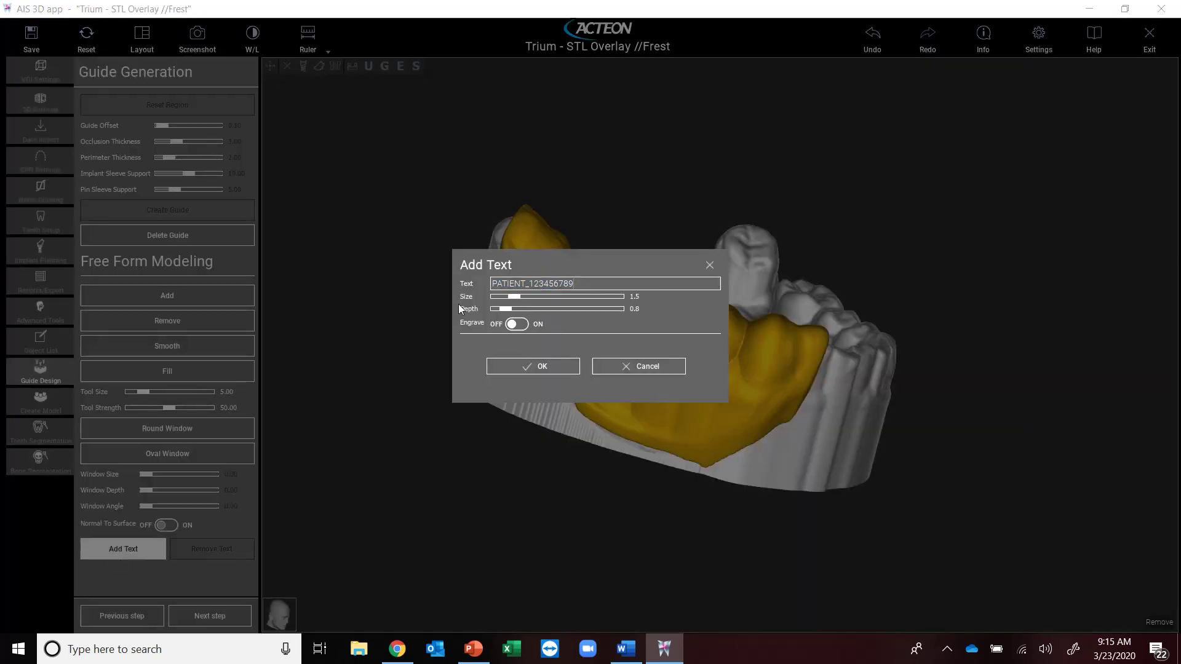
key("End")
type("Jake")
key("BackSpace")
key("BackSpace")
key("BackSpace")
key("BackSpace")
key("BackSpace")
key("BackSpace")
key("BackSpace")
key("BackSpace")
key("BackSpace")
key("BackSpace")
key("BackSpace")
key("BackSpace")
key("BackSpace")
key("BackSpace")
key("BackSpace")
key("BackSpace")
key("BackSpace")
key("BackSpace")
key("BackSpace")
key("BackSpace")
left_click(566, 367)
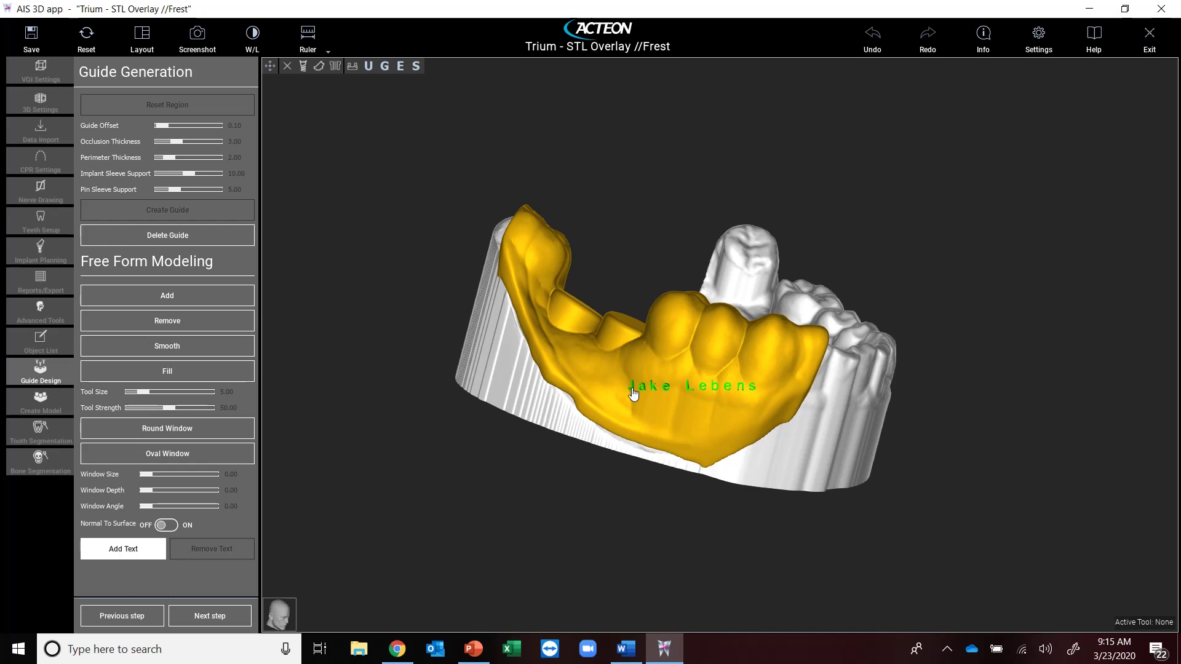
left_click(632, 393)
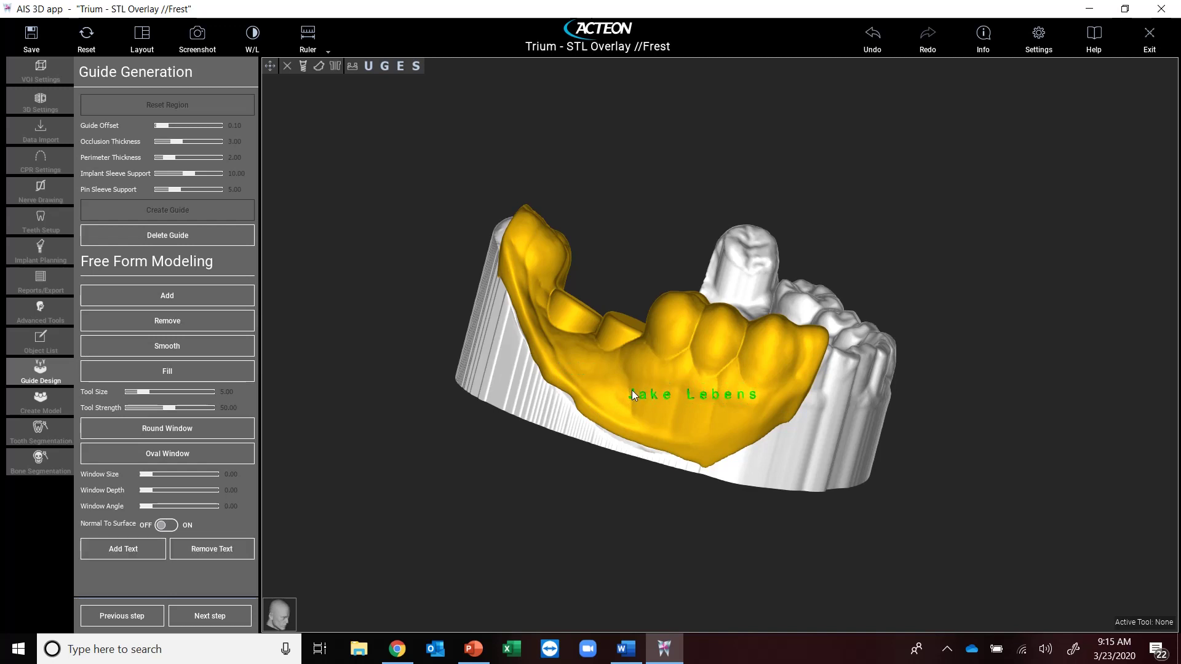
left_click(206, 622)
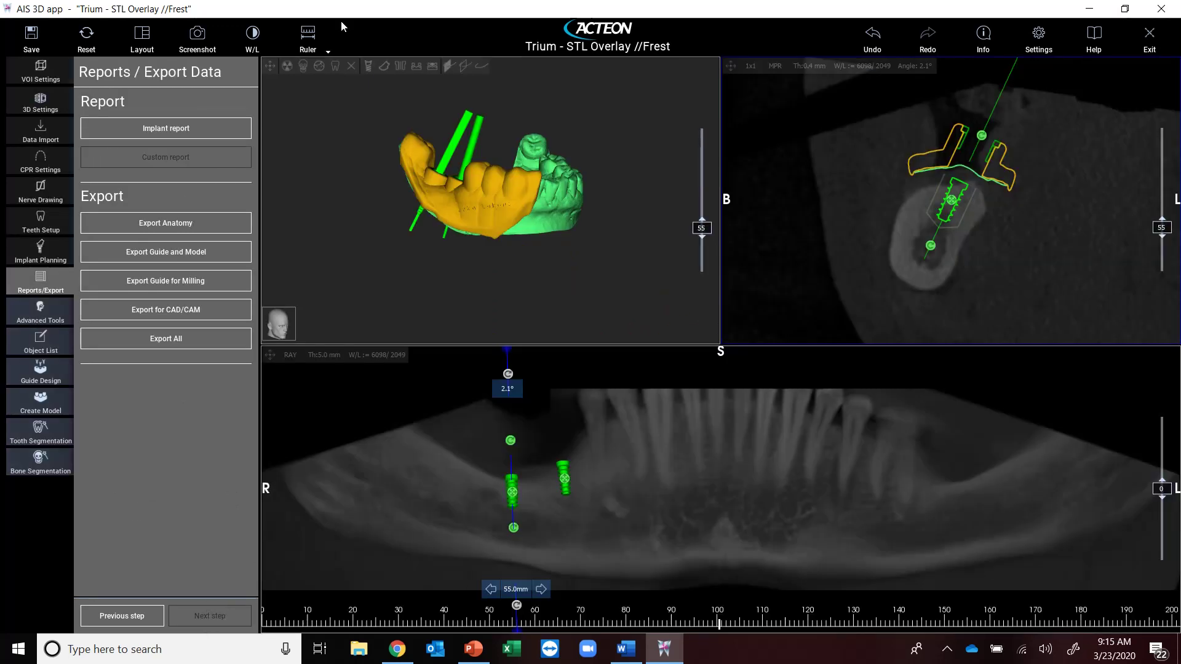
- Show the mandible as an opaque bone volume from the front, then switch to the Acteon rep directory in Chrome
left_click(302, 68)
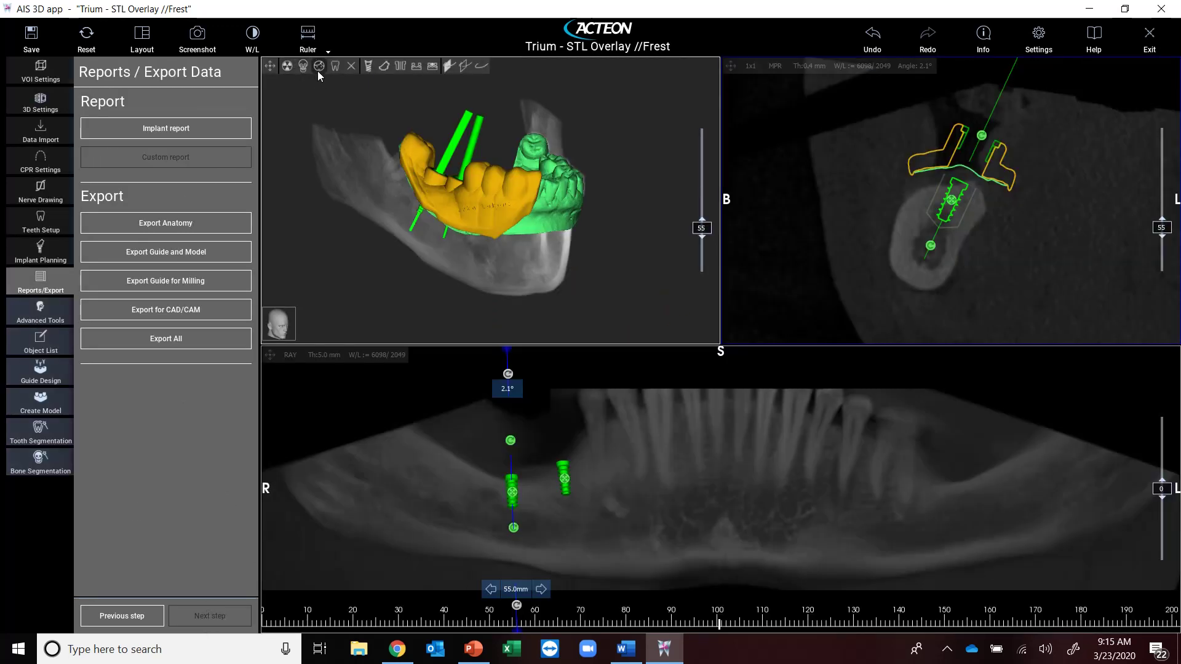
left_click(304, 64)
left_click_drag(531, 203, 491, 210)
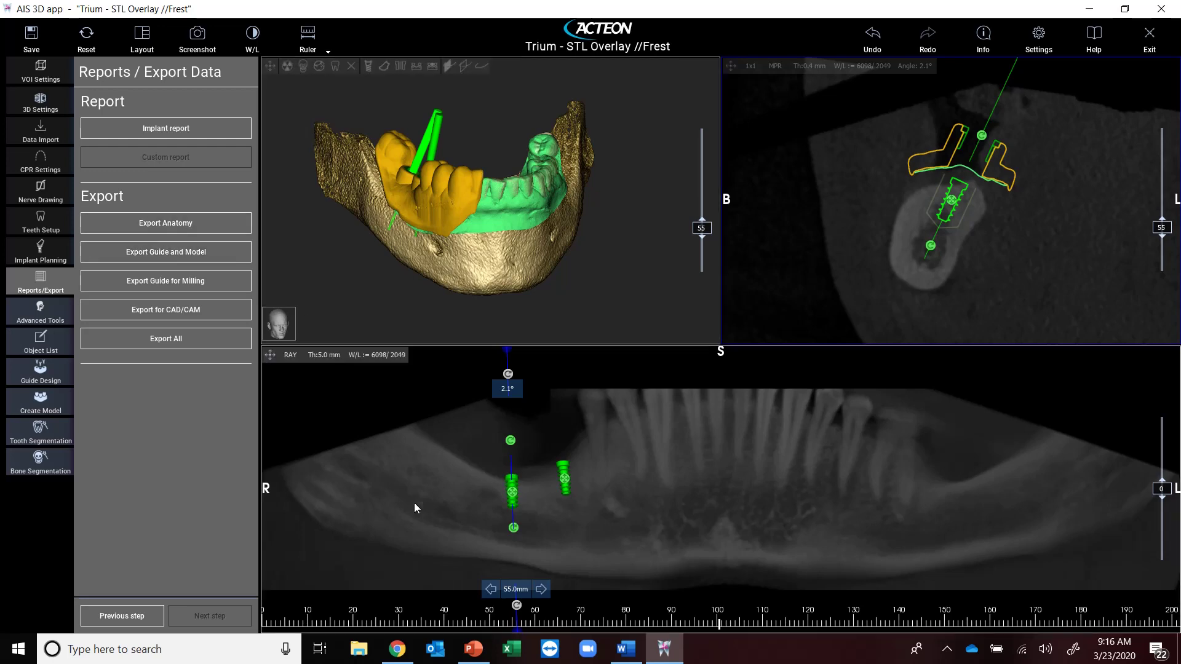
left_click(397, 649)
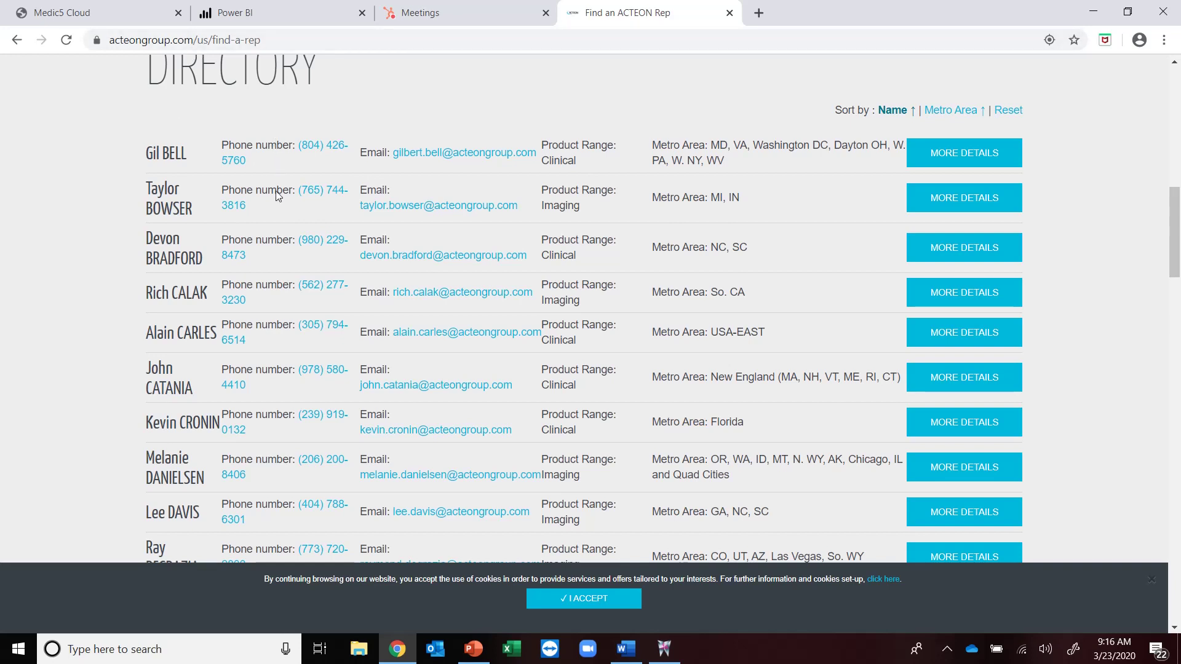
- Scroll further down the Find an ACTEON Rep directory listing
scroll(264, 240, "down", 1)
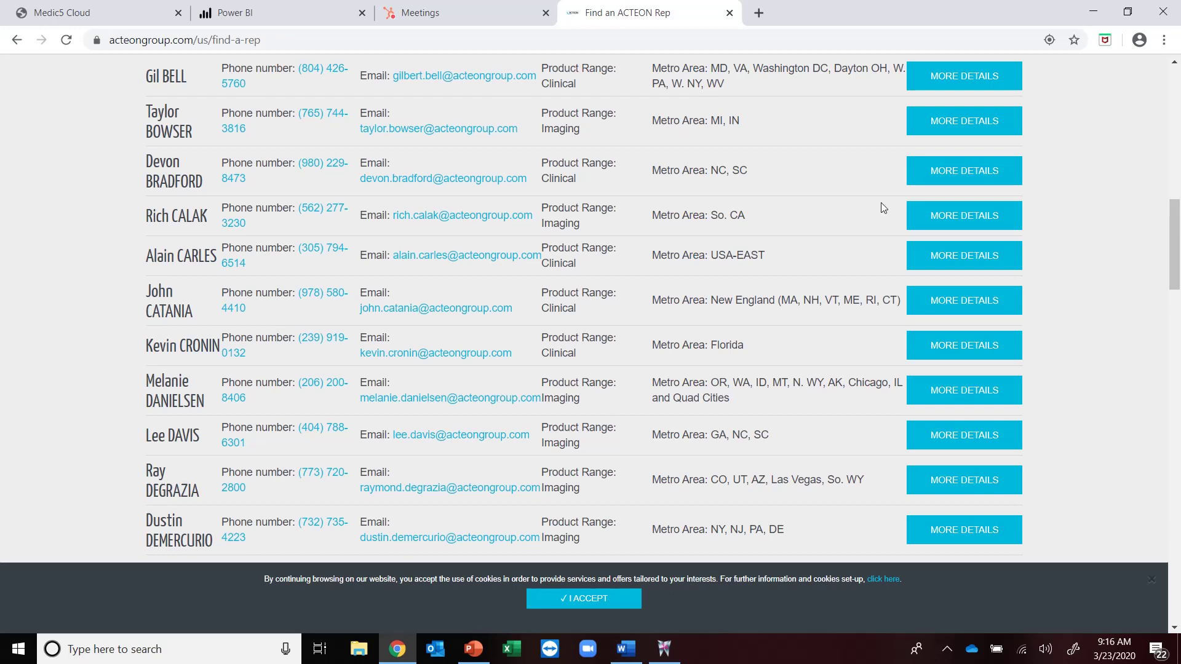
left_click(1093, 12)
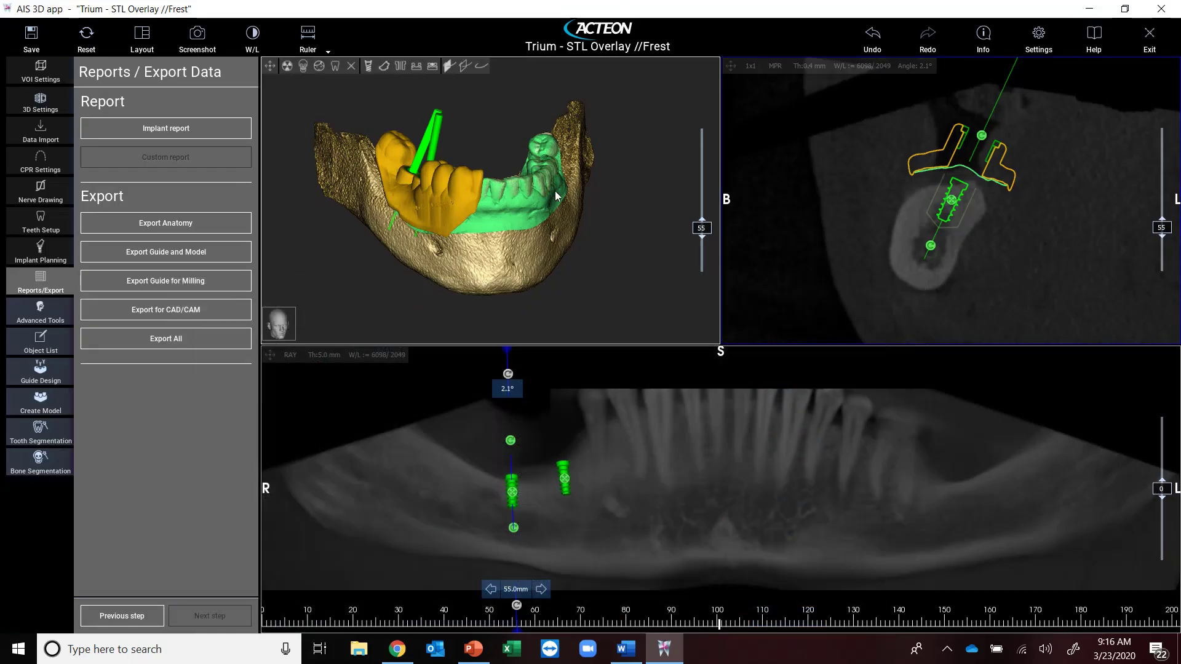